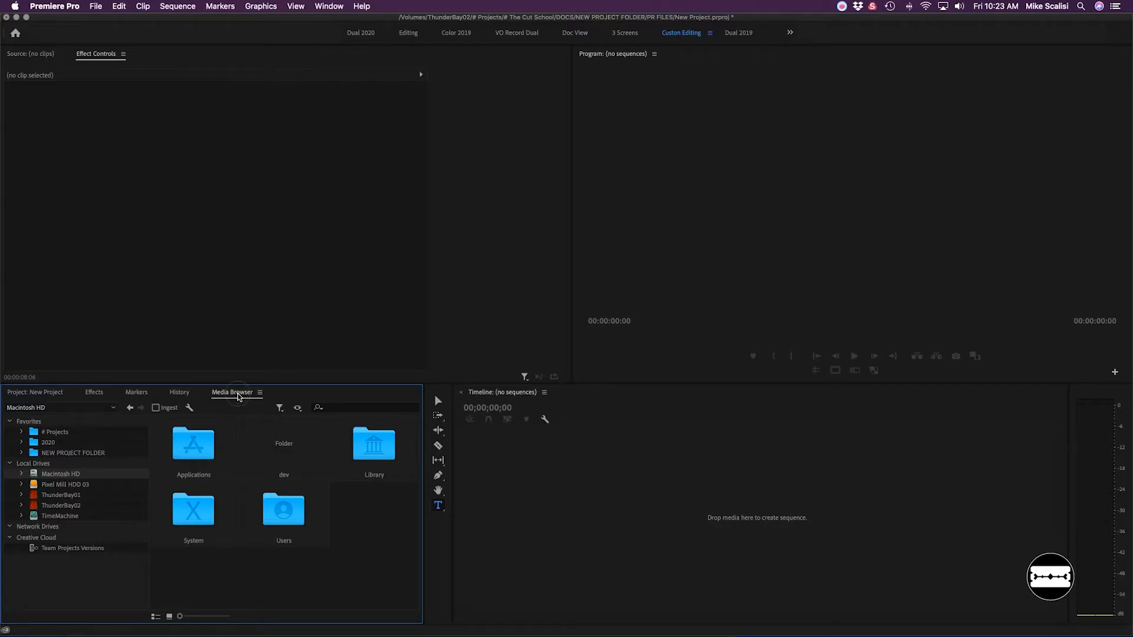
# Dock the Media Browser with the Source and Effect Controls panels, and bring the Project panel to the front of its group.
pyautogui.moveTo(236, 394); pyautogui.dragTo(240, 276)
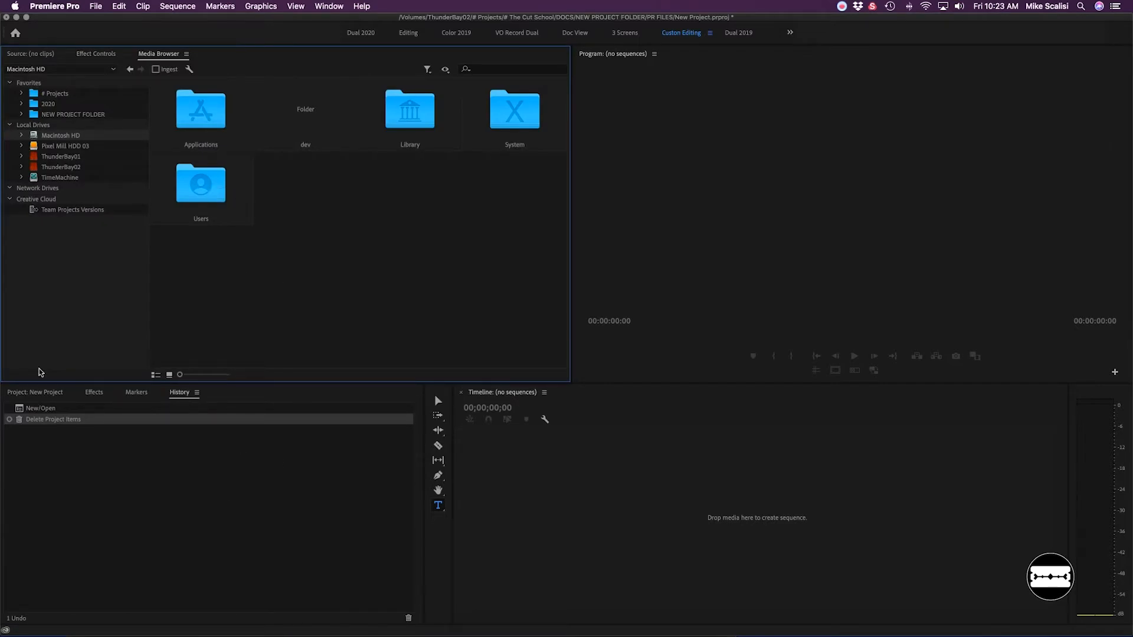
pyautogui.click(34, 393)
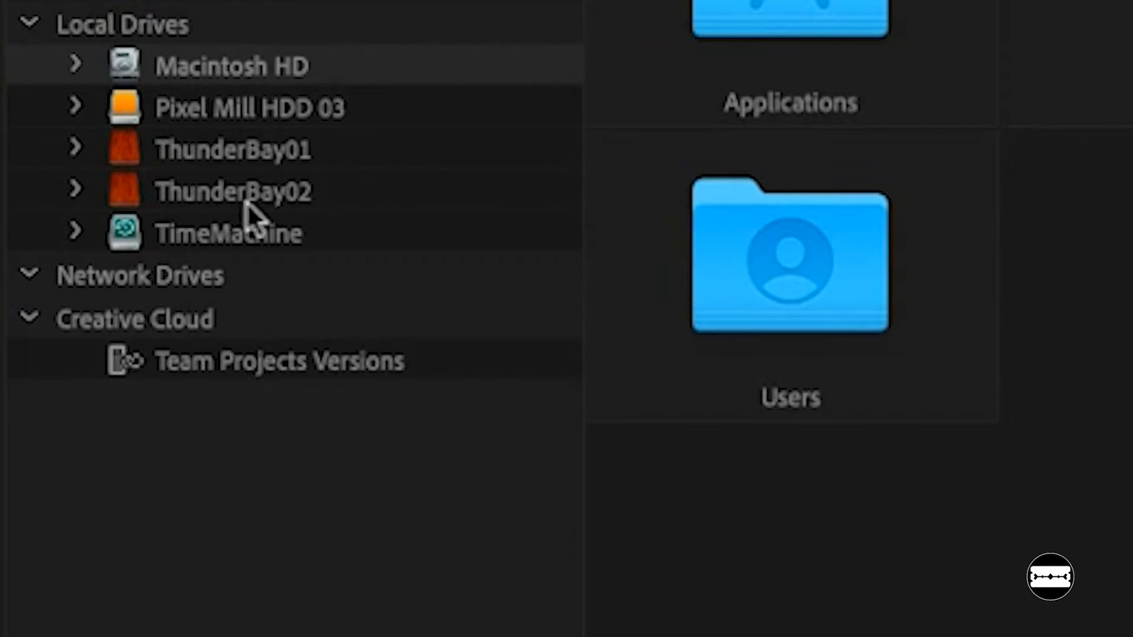
# Add the # Projects folder on the ThunderBay02 drive to the Media Browser favorites and collapse the drive.
pyautogui.click(73, 192)
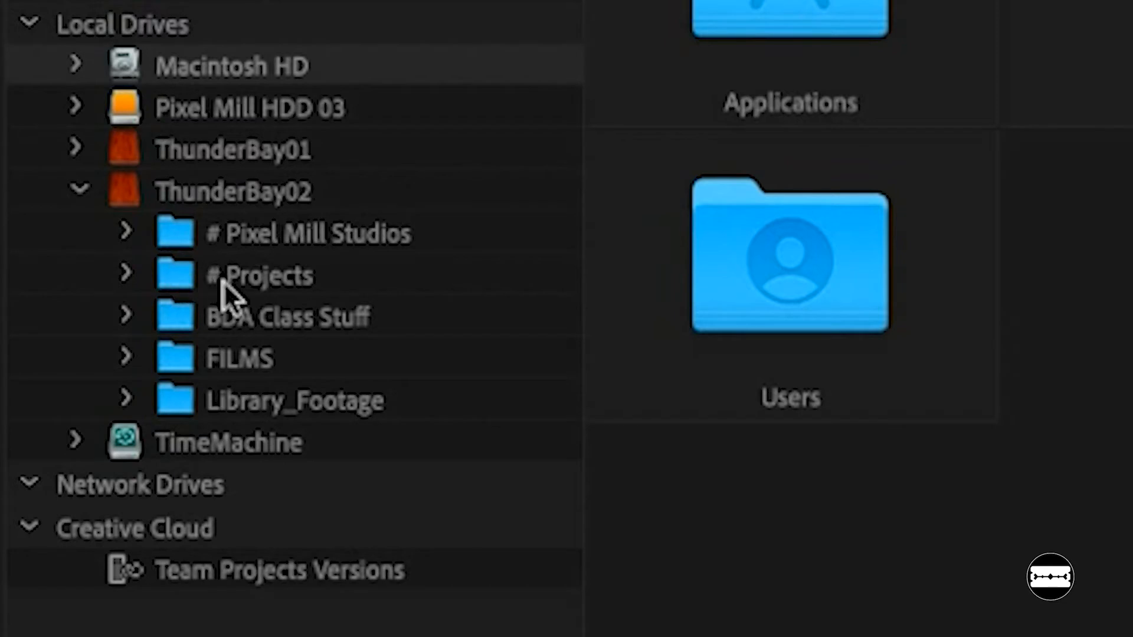
pyautogui.click(126, 273)
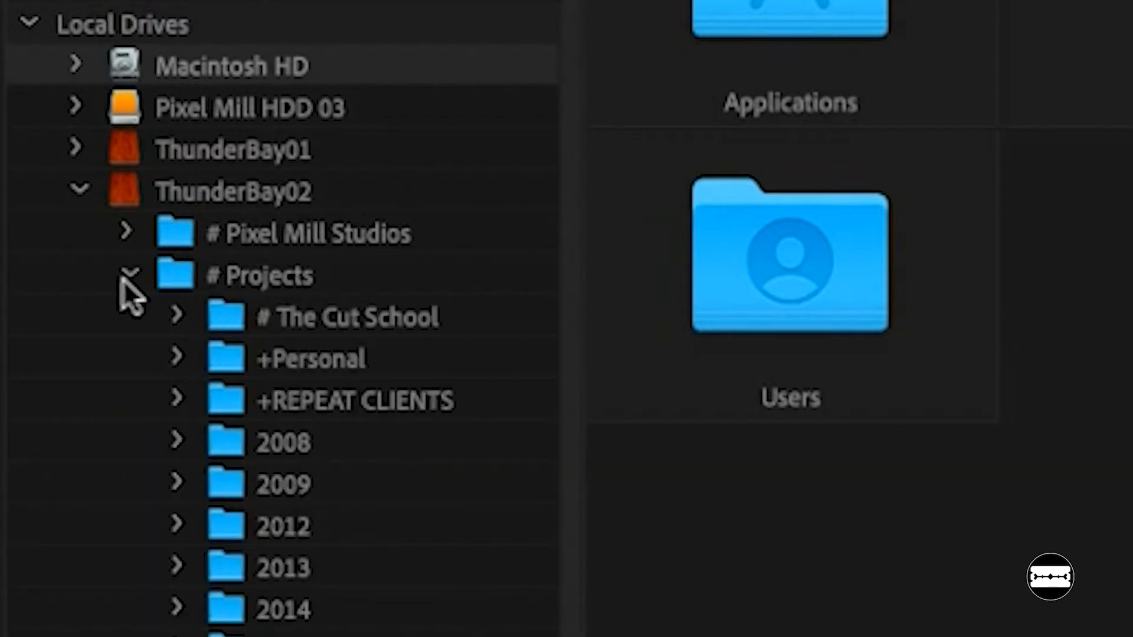
pyautogui.rightClick(165, 278)
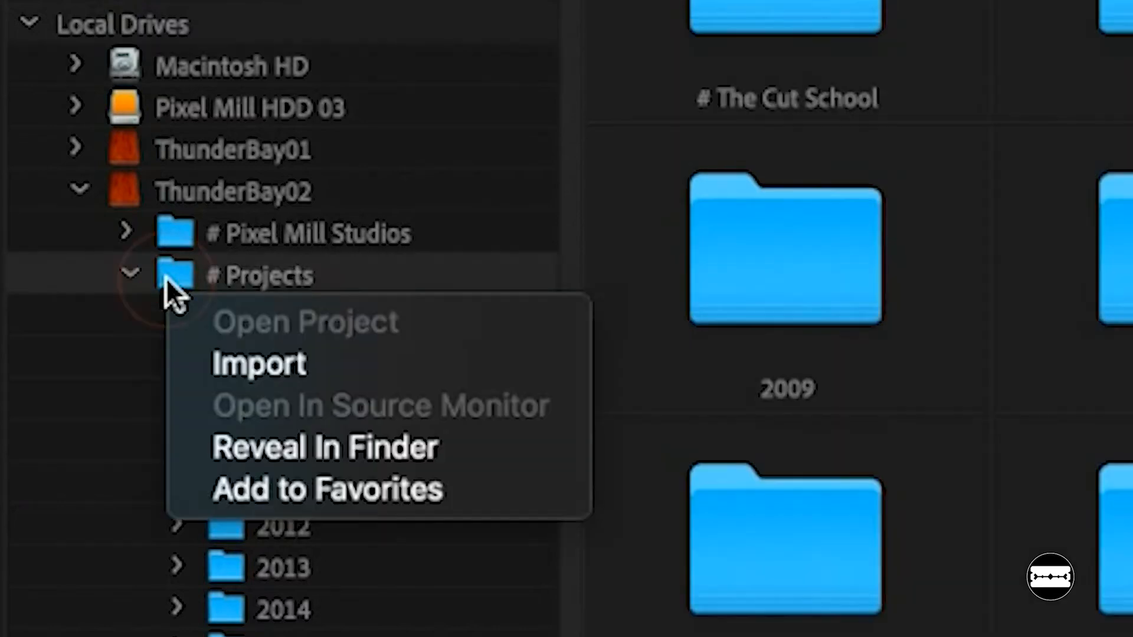
pyautogui.click(259, 502)
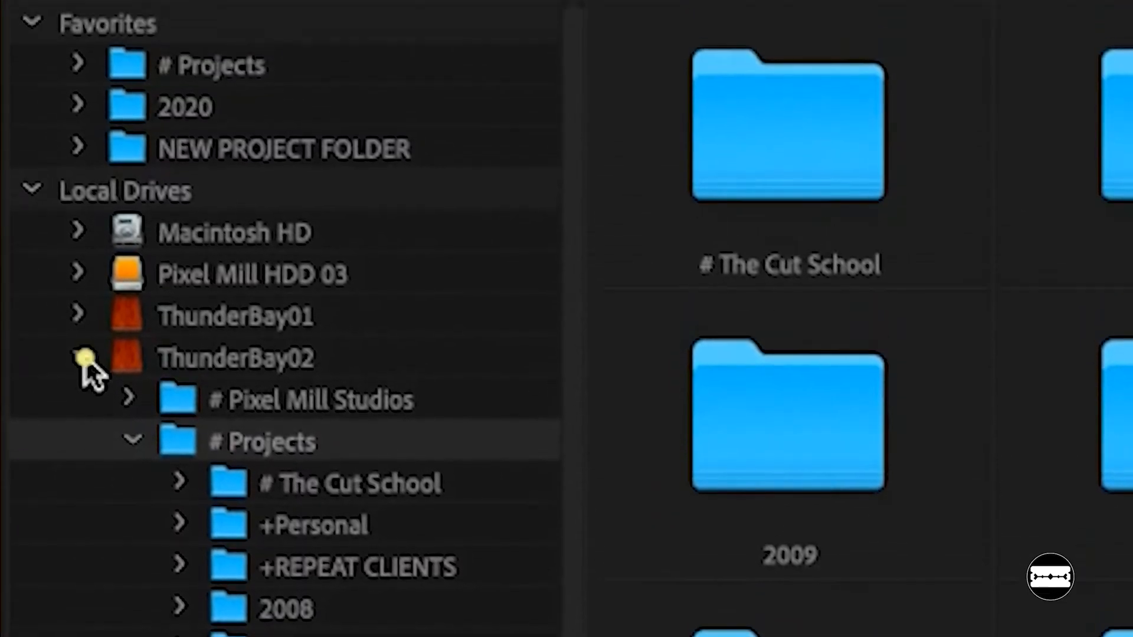
pyautogui.click(80, 265)
# Look through the favorite folders and open CARD 01 in the VIDEO folder of NEW PROJECT FOLDER.
pyautogui.click(220, 203)
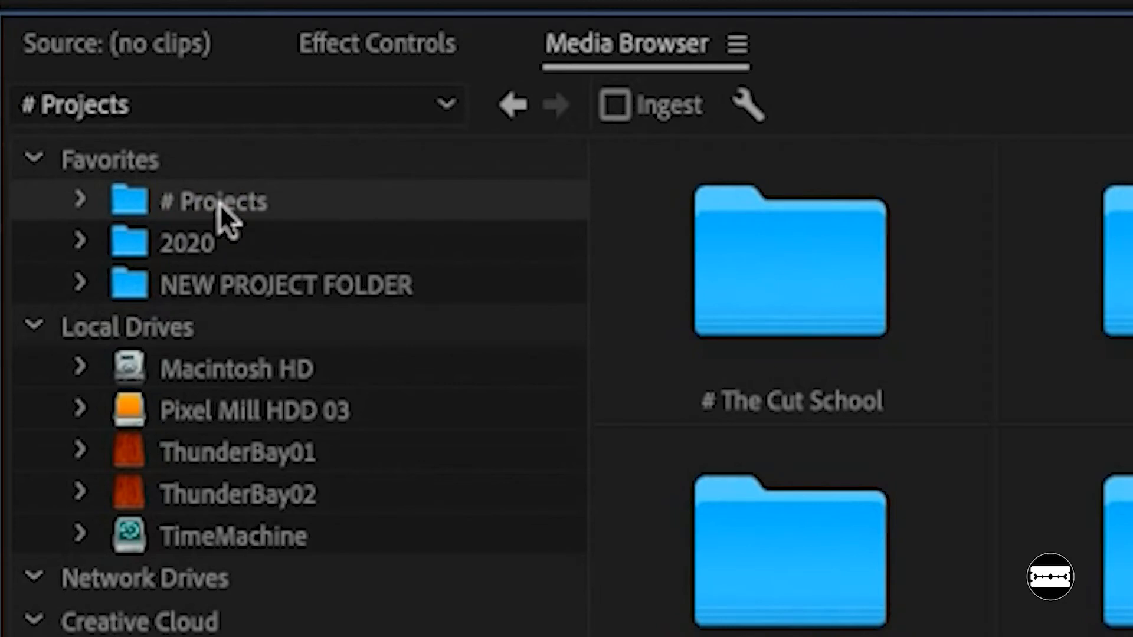
pyautogui.click(233, 245)
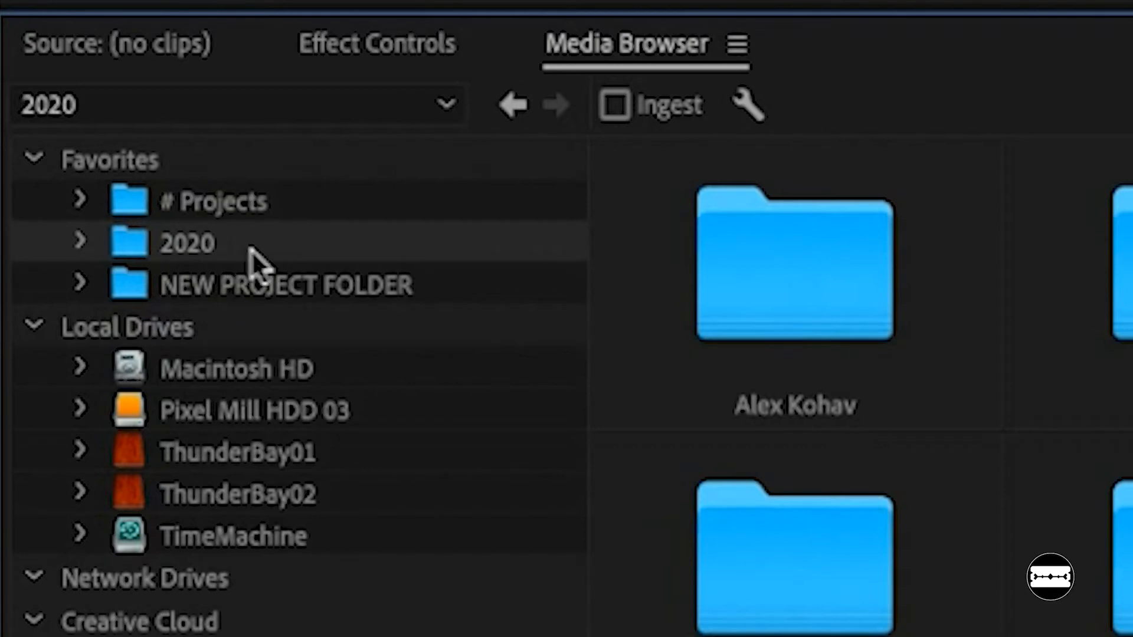
pyautogui.click(261, 292)
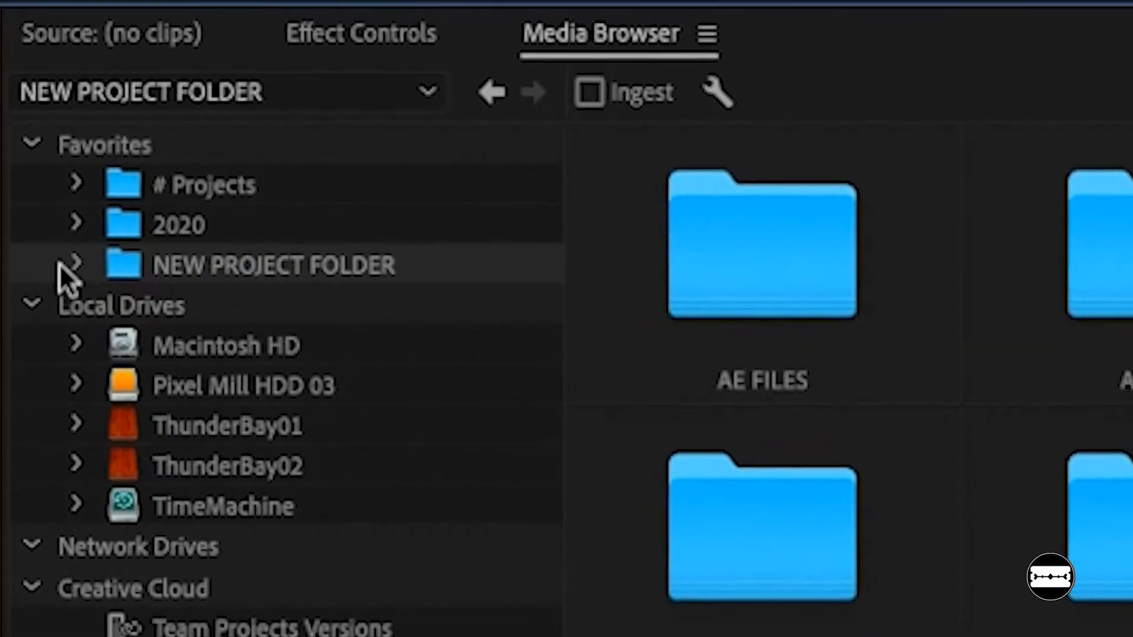
pyautogui.click(72, 264)
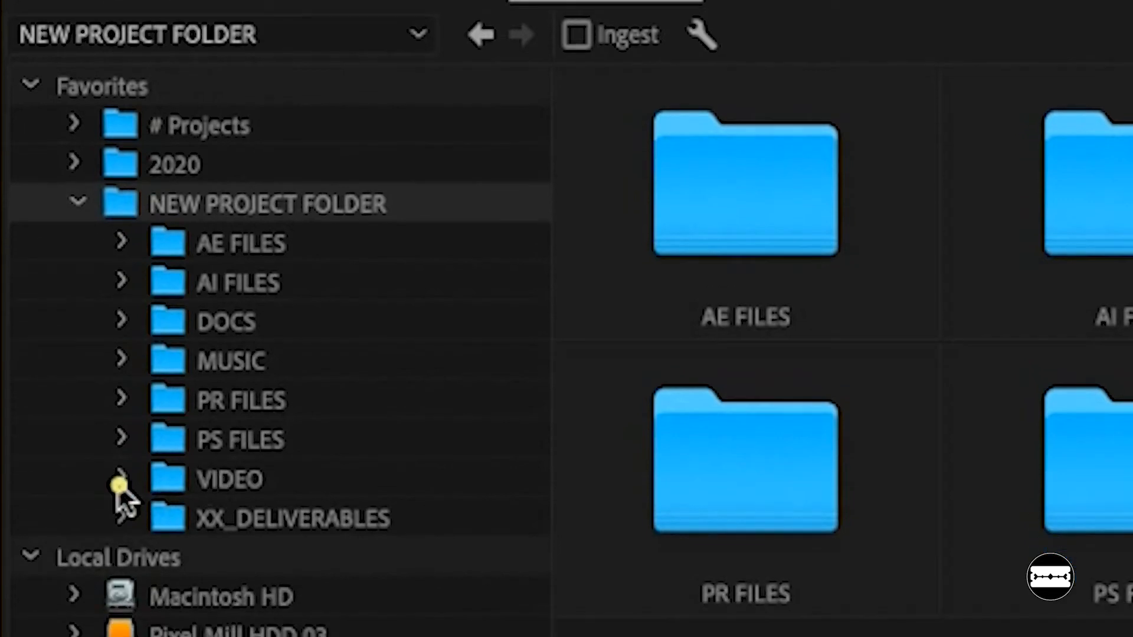
pyautogui.click(121, 529)
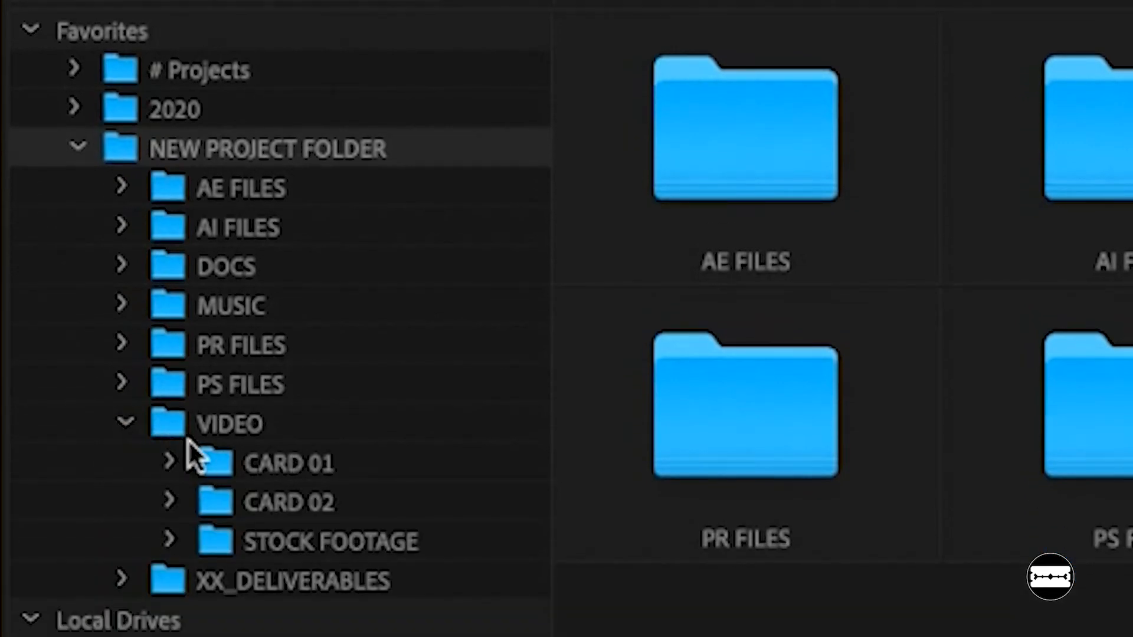
pyautogui.click(214, 461)
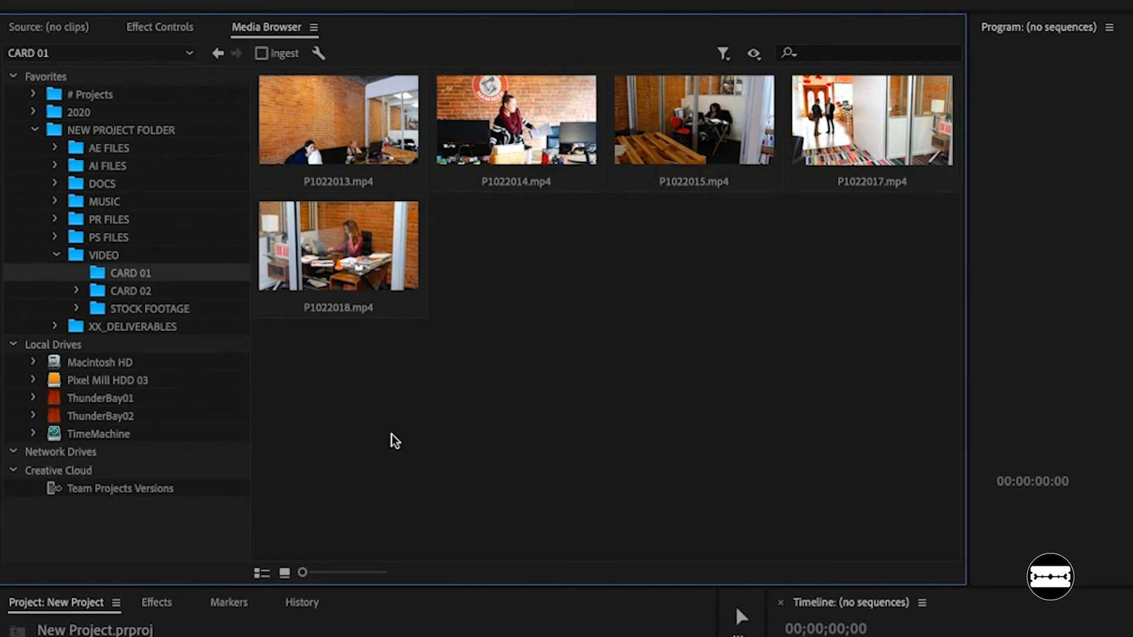
# Try the list view for the CARD 01 clips, return to thumbnail view and enlarge the thumbnails slightly.
pyautogui.click(262, 573)
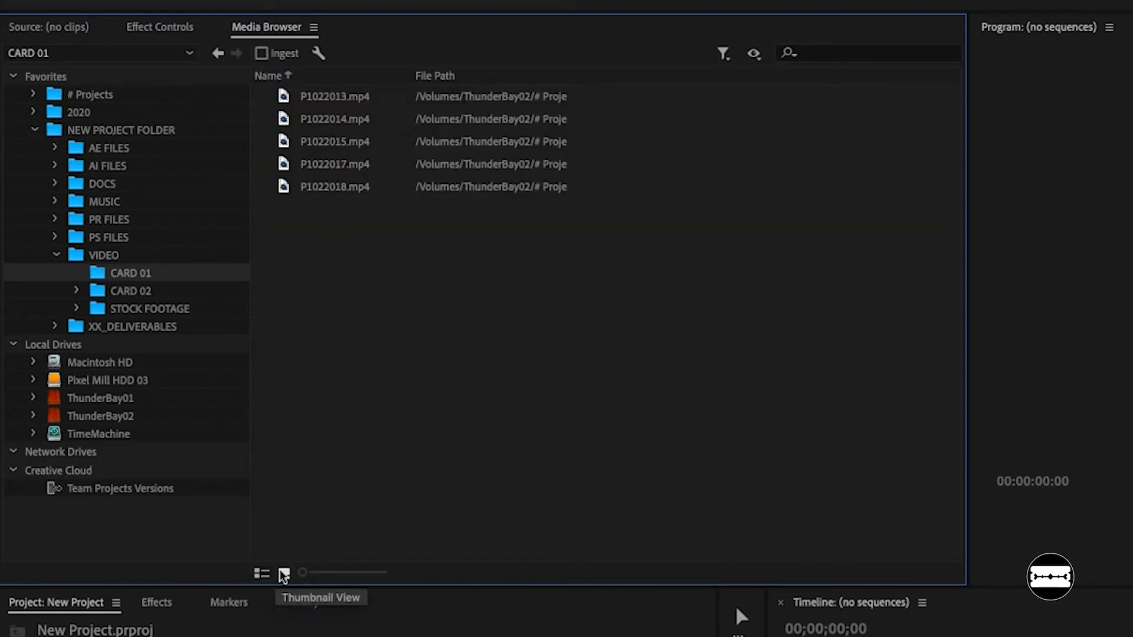
pyautogui.click(280, 572)
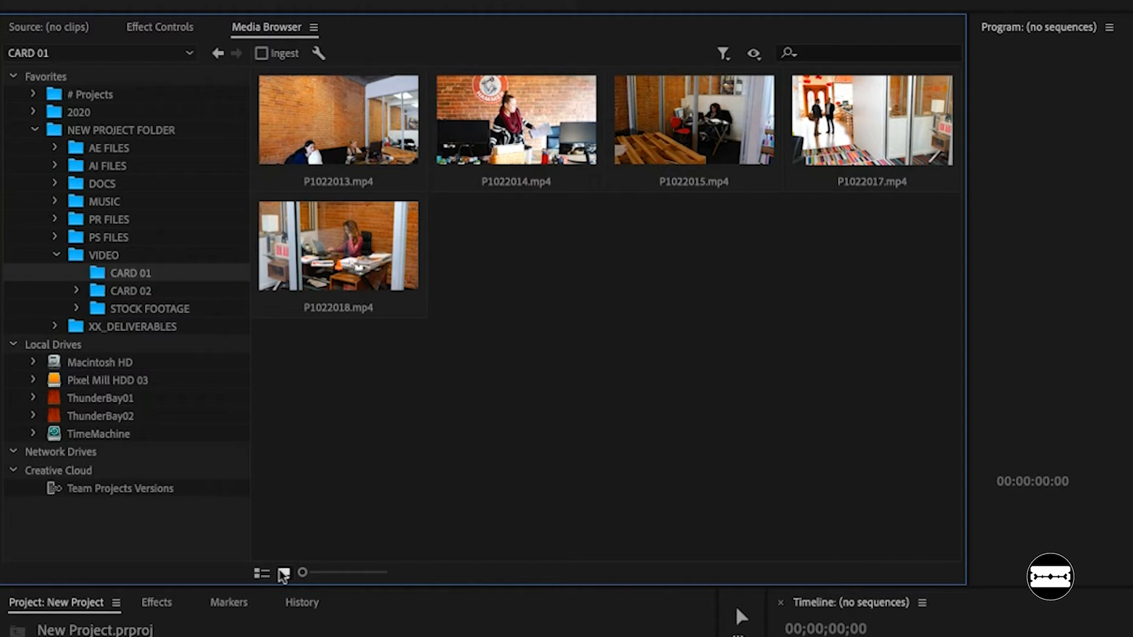
pyautogui.click(301, 573)
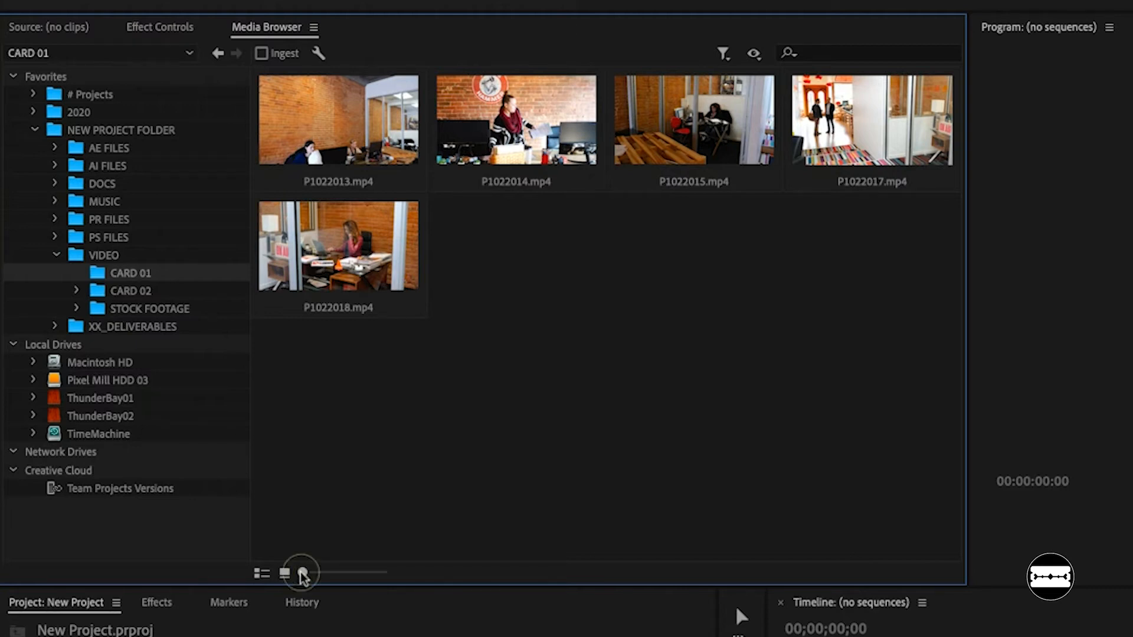
pyautogui.moveTo(310, 573)
pyautogui.mouseDown()
pyautogui.moveTo(393, 577)
pyautogui.moveTo(326, 576)
pyautogui.mouseUp()
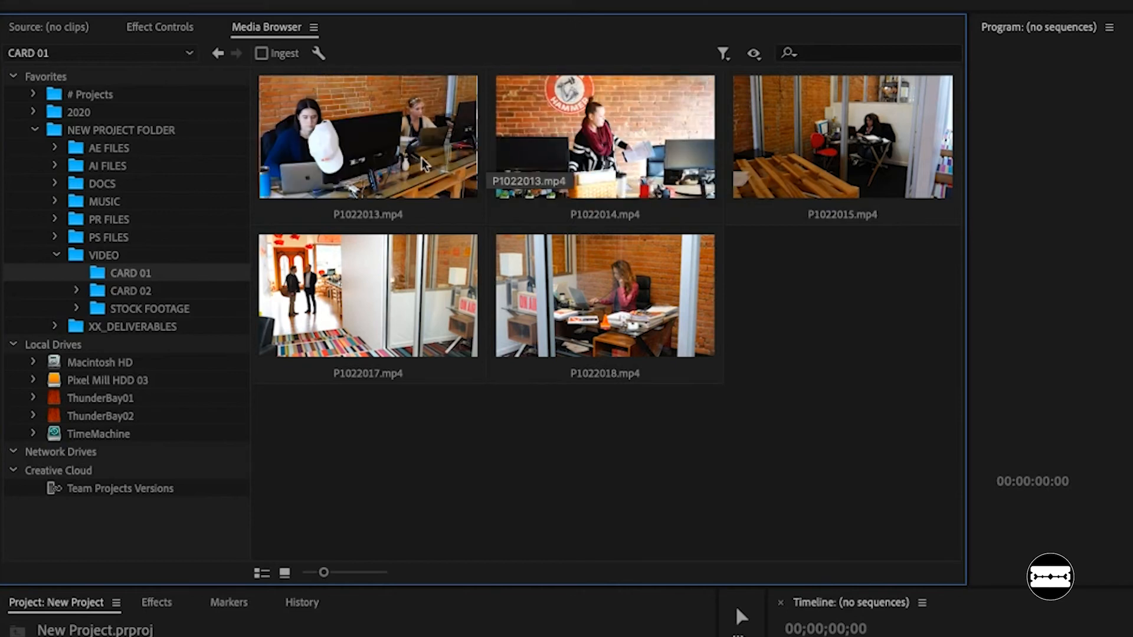
# Preview the clip P1022013.mp4 in the Media Browser by scrubbing its thumbnail and playing it.
pyautogui.click(274, 164)
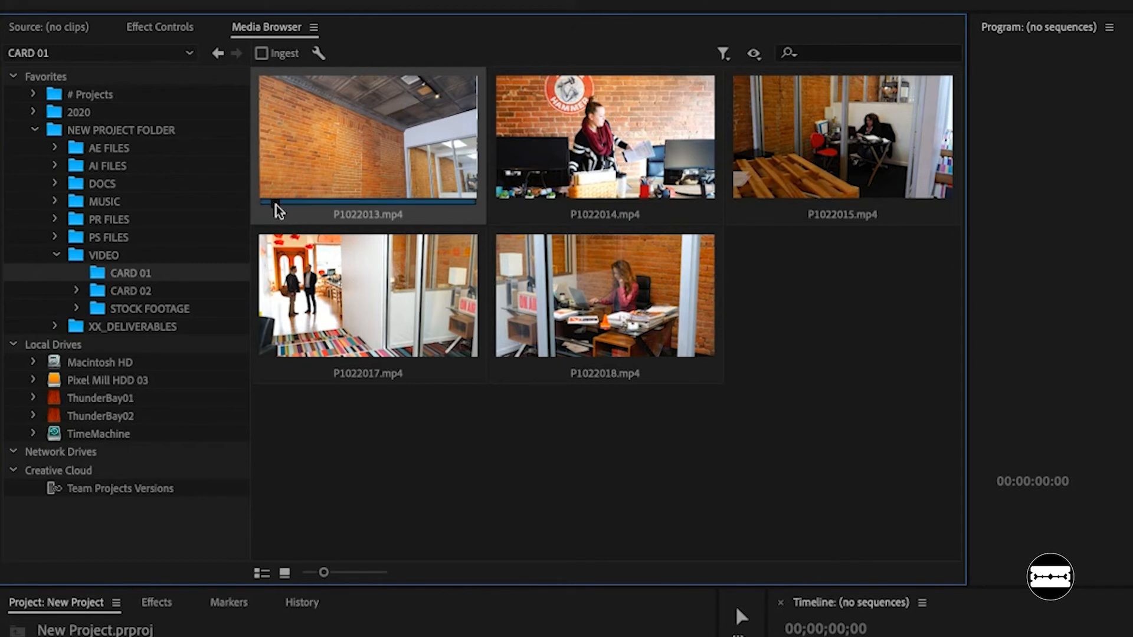
pyautogui.moveTo(276, 208); pyautogui.dragTo(327, 191)
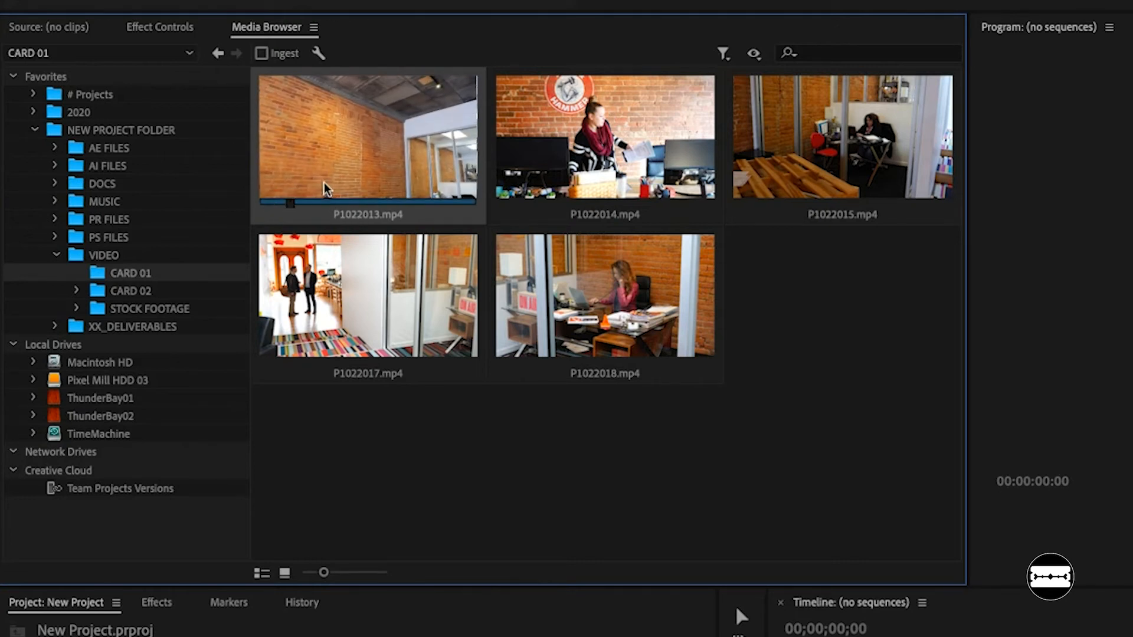
pyautogui.press('space')
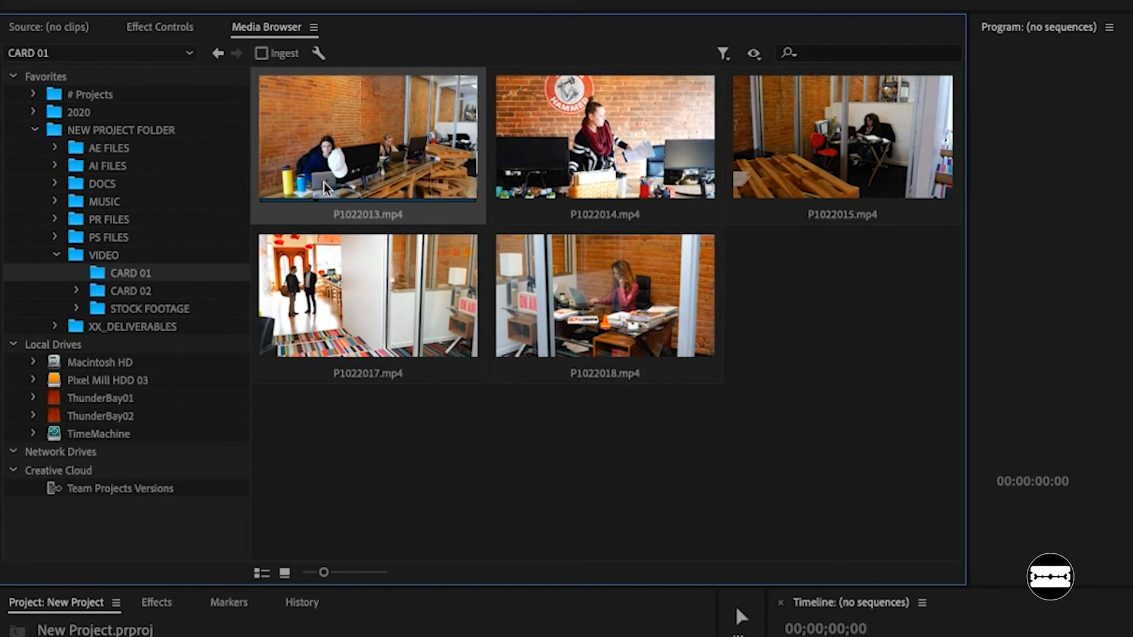
pyautogui.press('space')
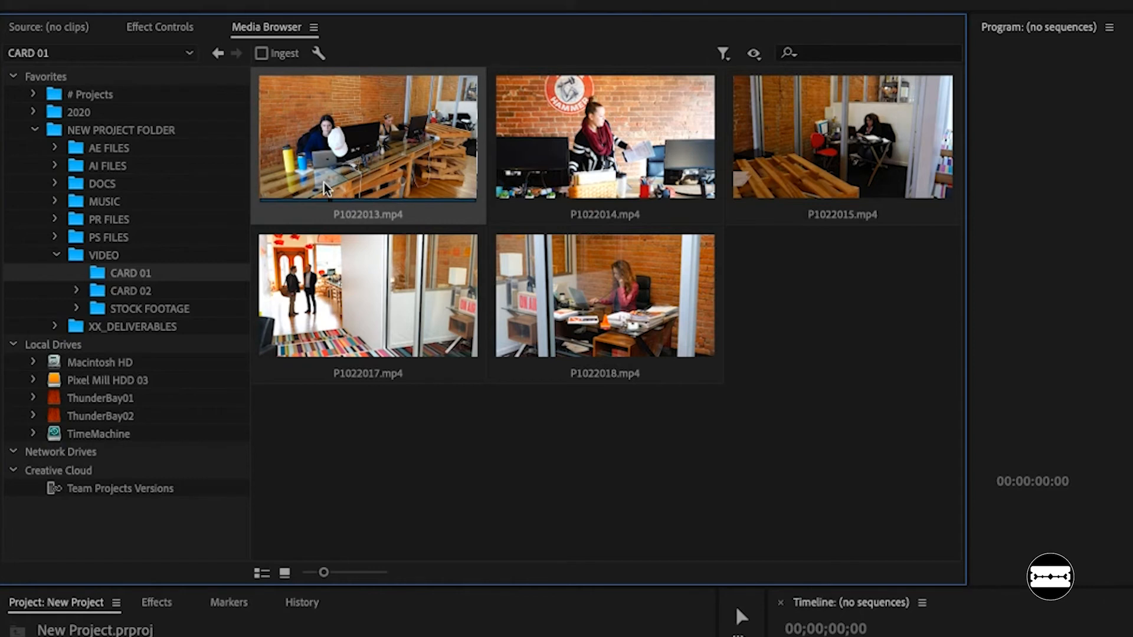
# Import the whole CARD 01 folder into the project and look inside its bin.
pyautogui.rightClick(350, 175)
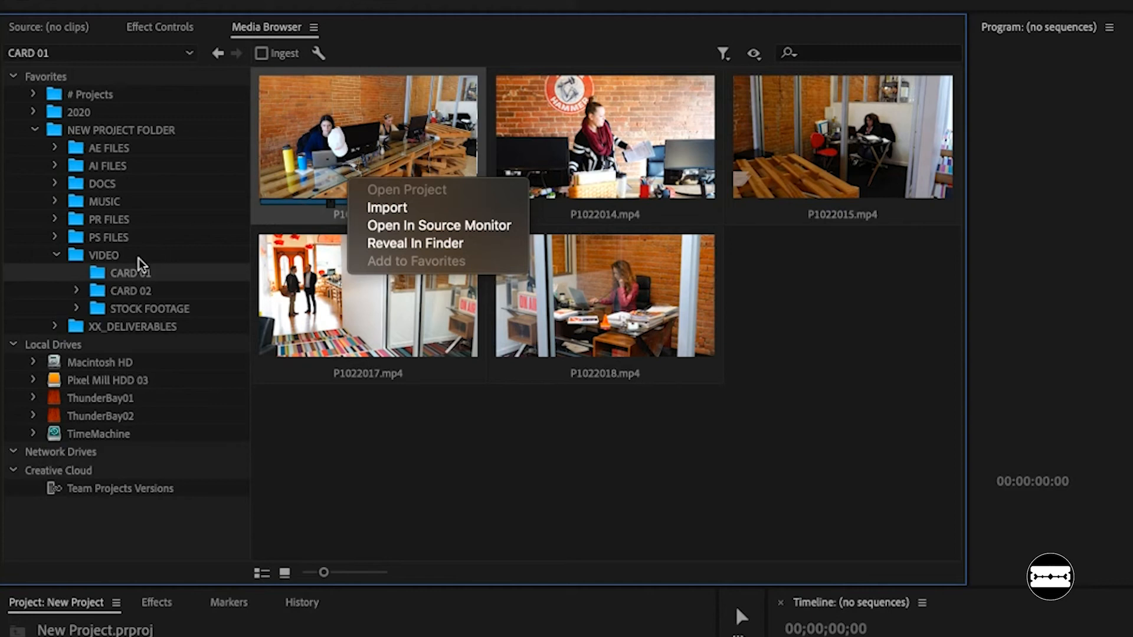
pyautogui.click(97, 274)
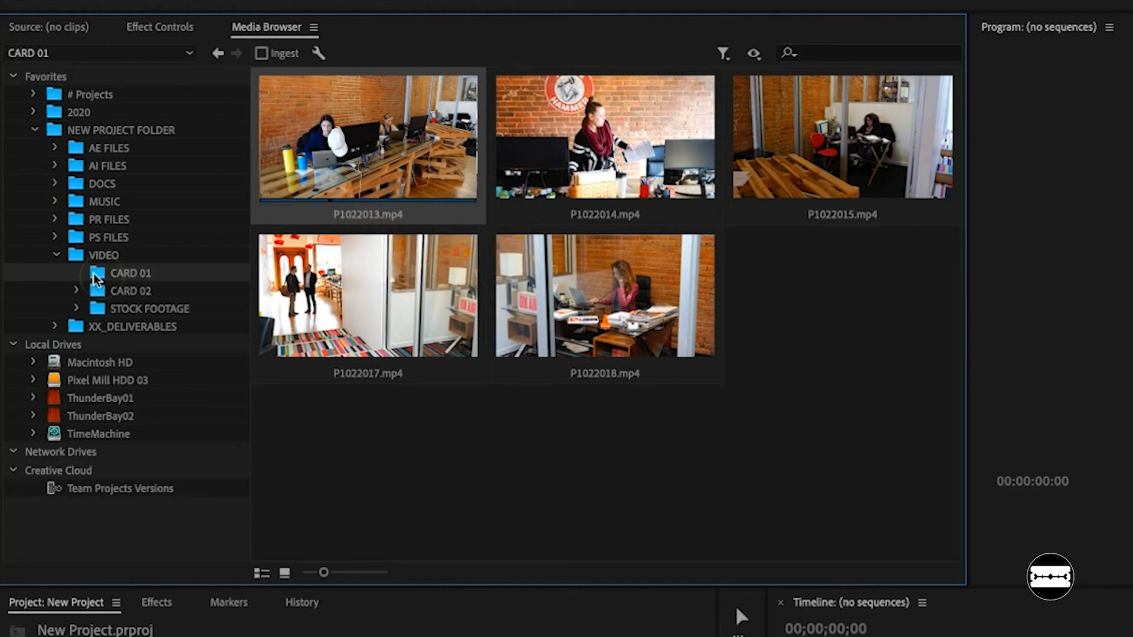
pyautogui.rightClick(126, 280)
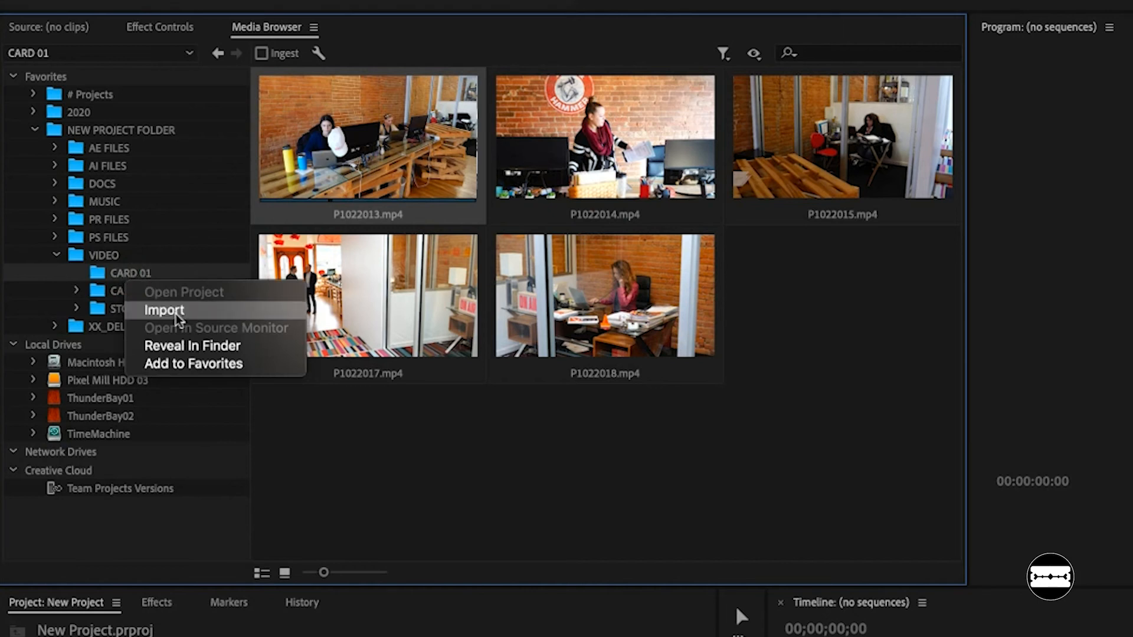
pyautogui.click(176, 315)
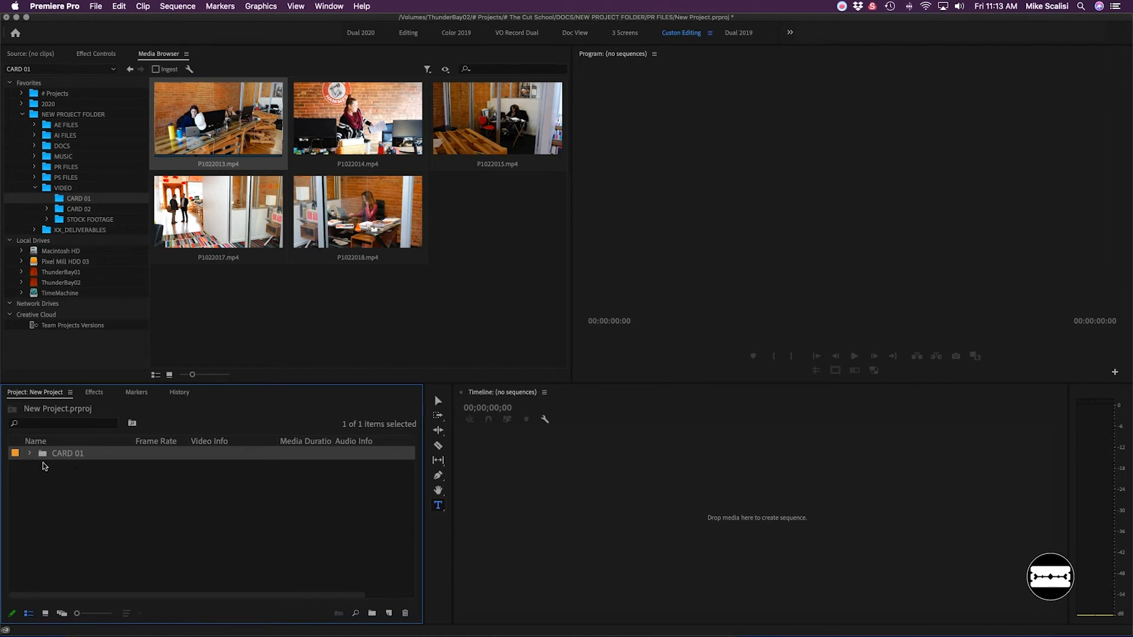
pyautogui.click(30, 454)
pyautogui.click(93, 481)
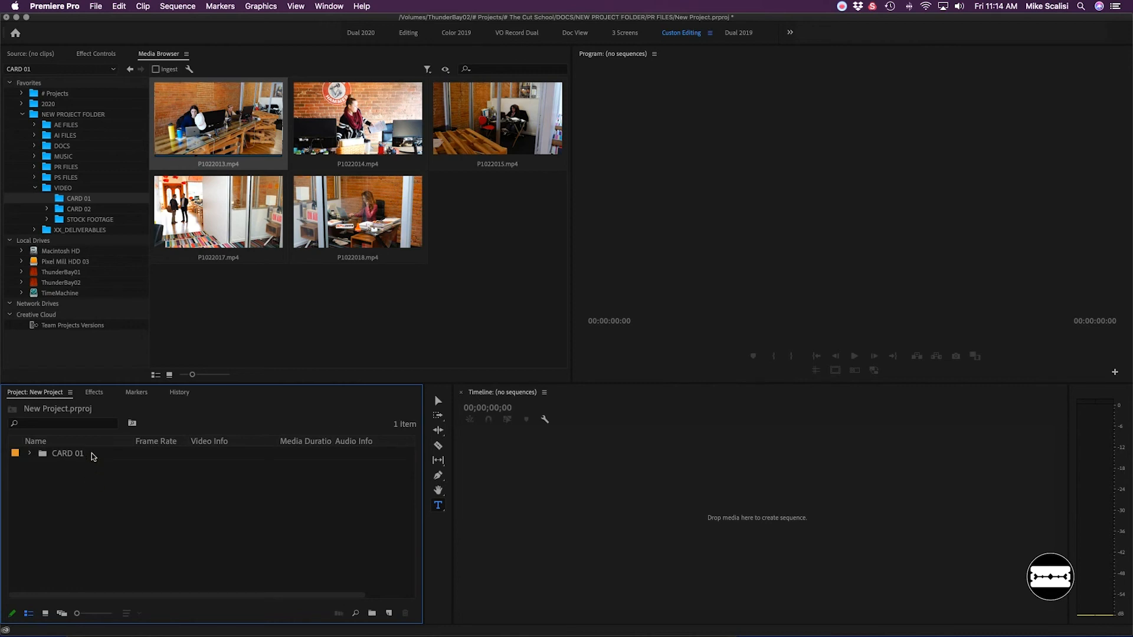
# Import the CARD 02 folder while the CARD 01 bin is selected in the project.
pyautogui.click(92, 454)
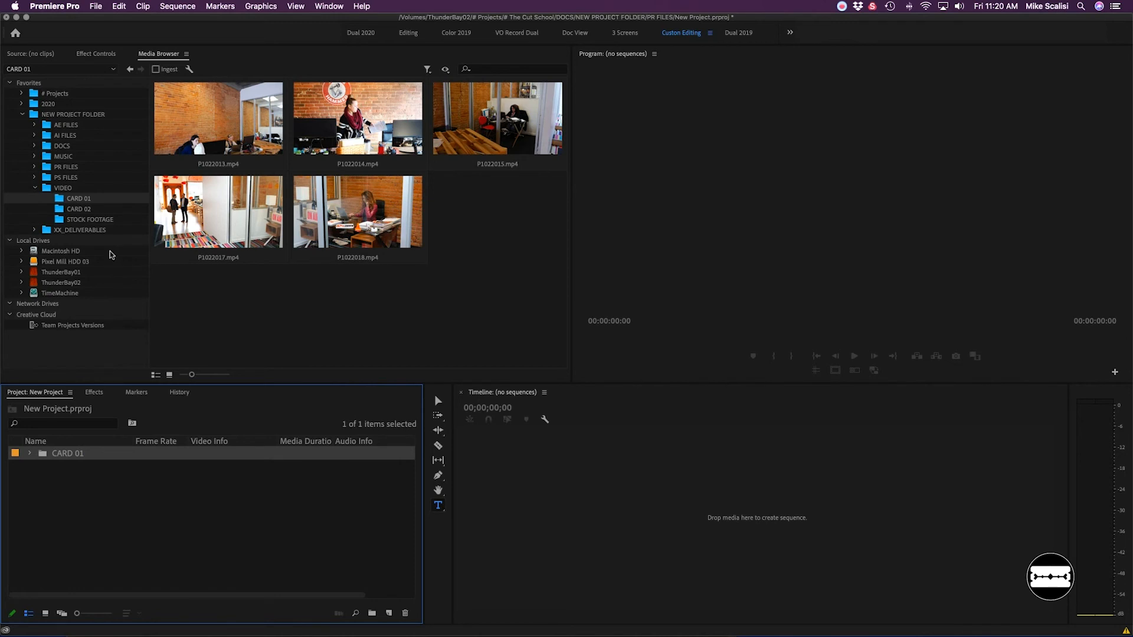
pyautogui.click(83, 209)
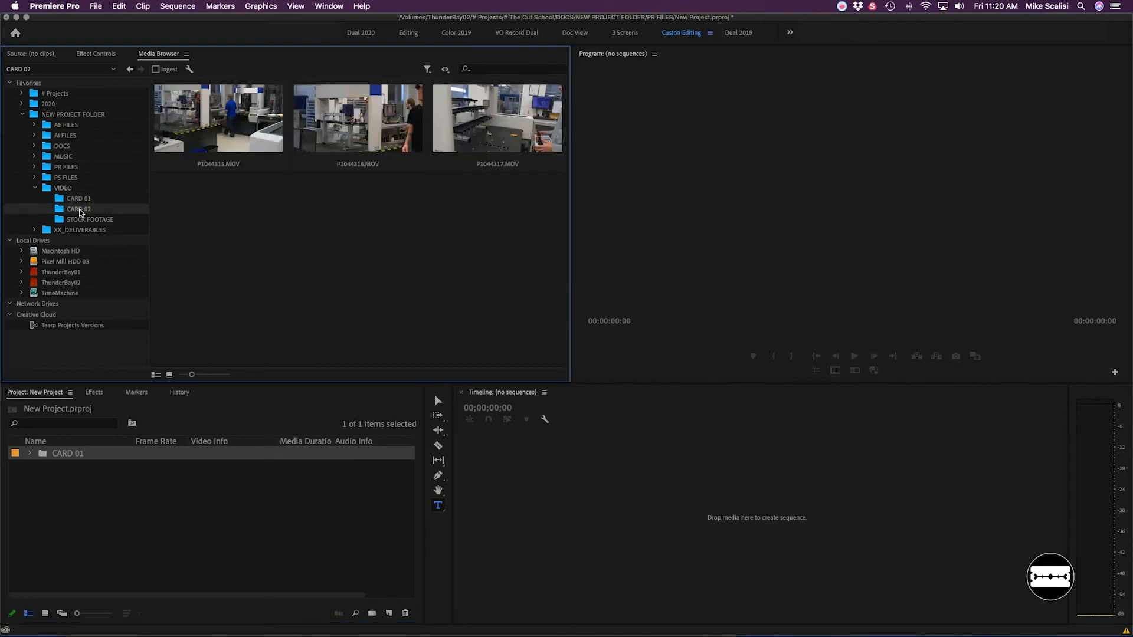
pyautogui.rightClick(81, 213)
pyautogui.click(98, 233)
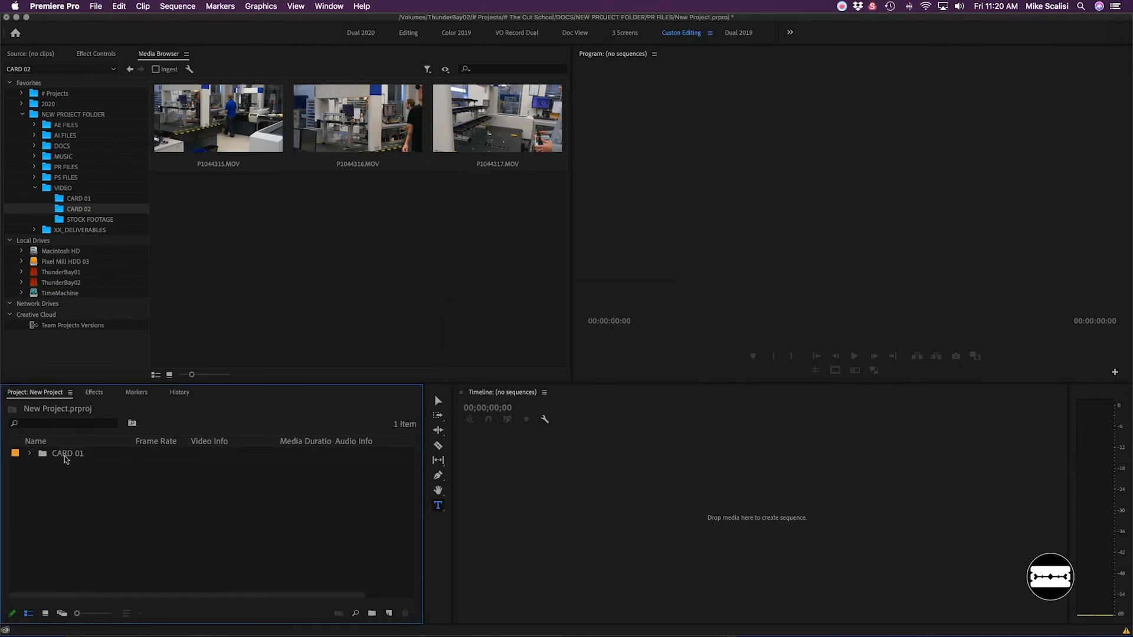
# Remove the CARD 02 bin nested inside CARD 01, check the remaining clips and collapse the bin.
pyautogui.click(30, 453)
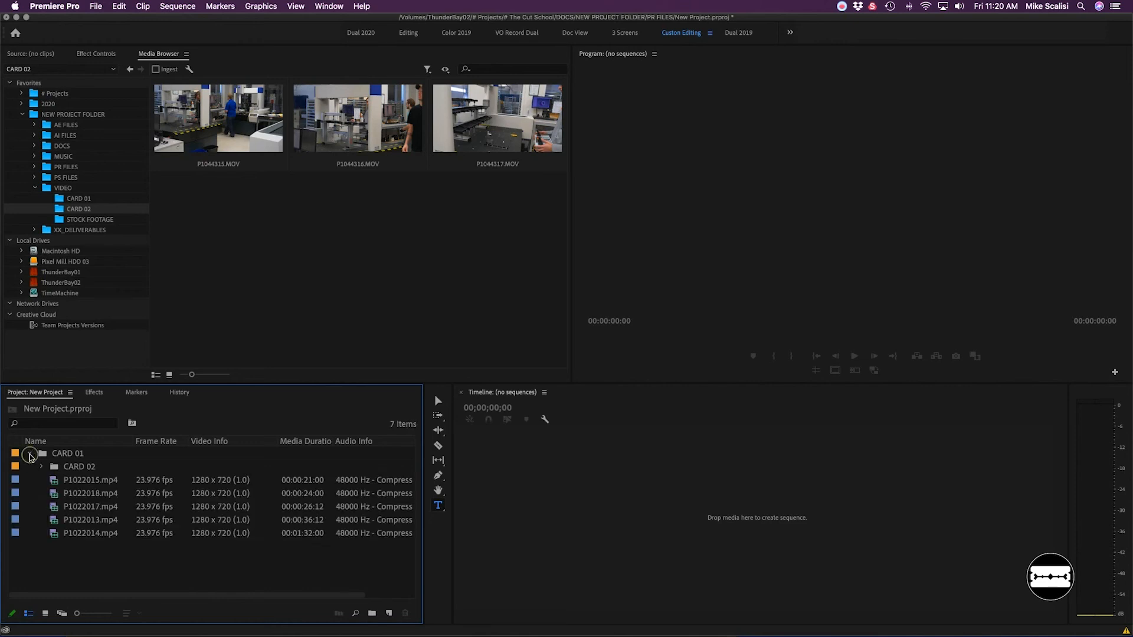
pyautogui.click(82, 470)
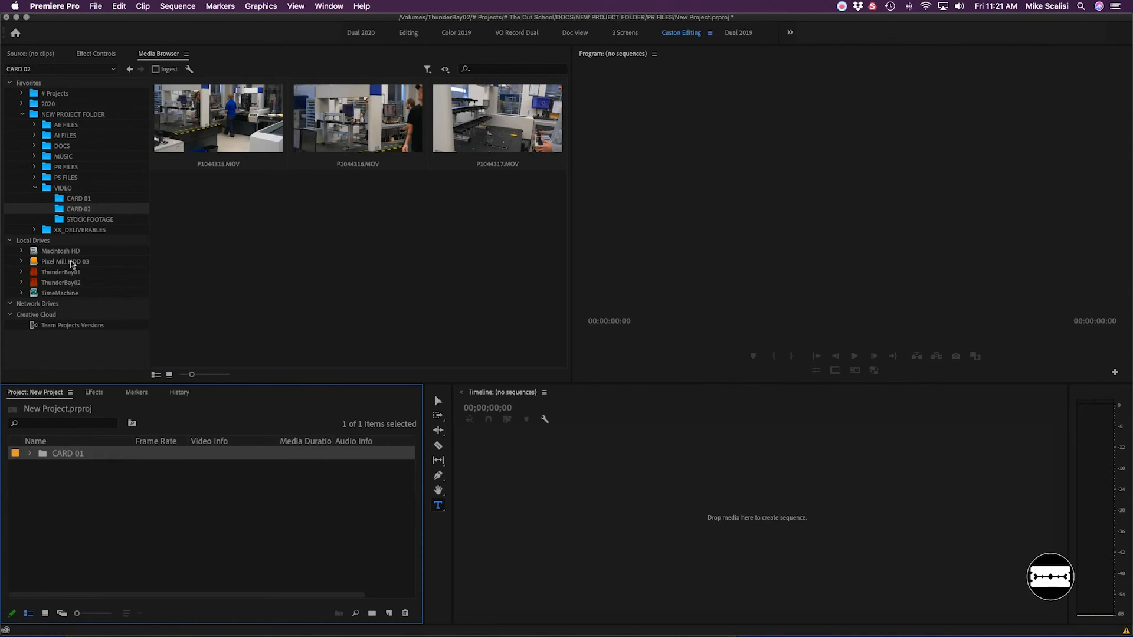
pyautogui.click(29, 453)
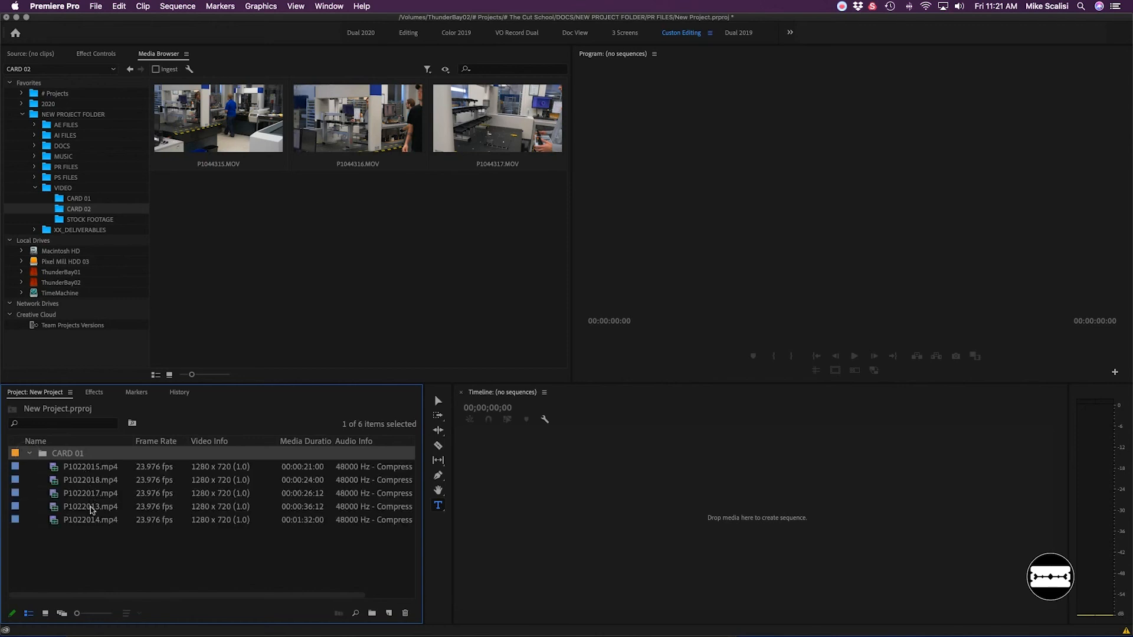
pyautogui.click(27, 454)
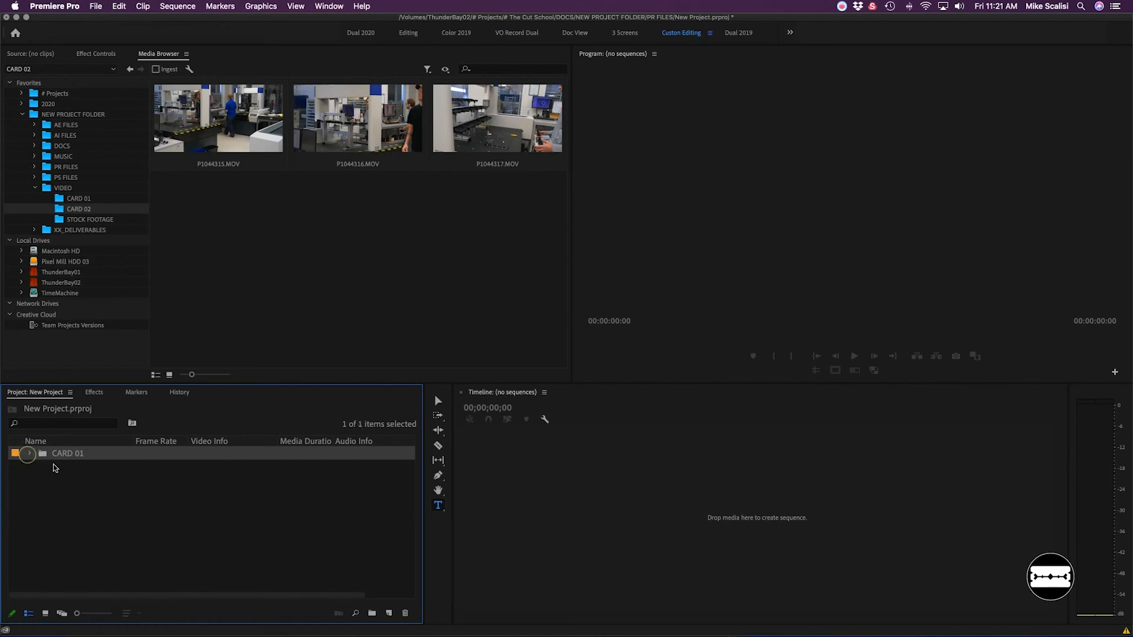
# Deselect the CARD 01 bin and import the CARD 02 folder at the top level of the project.
pyautogui.click(128, 499)
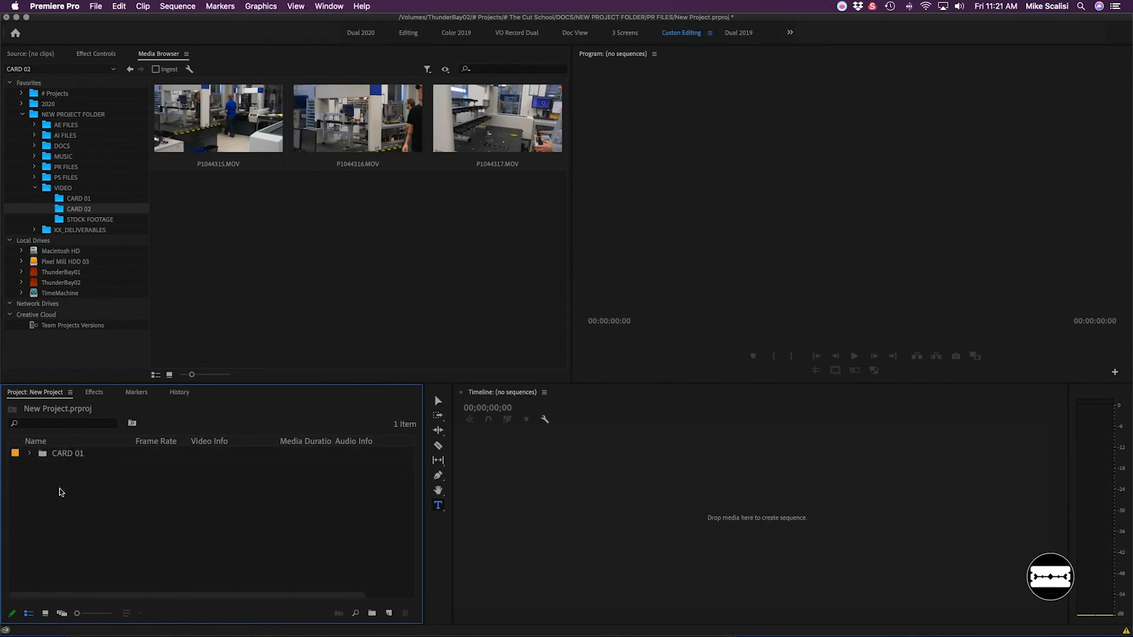
pyautogui.rightClick(61, 212)
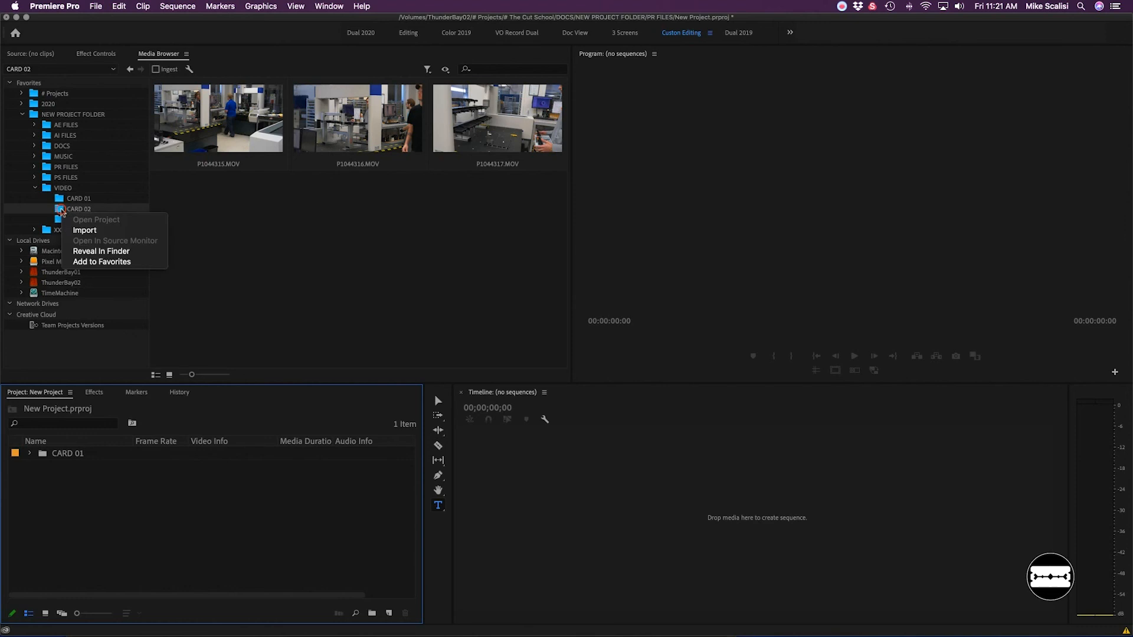
pyautogui.click(88, 231)
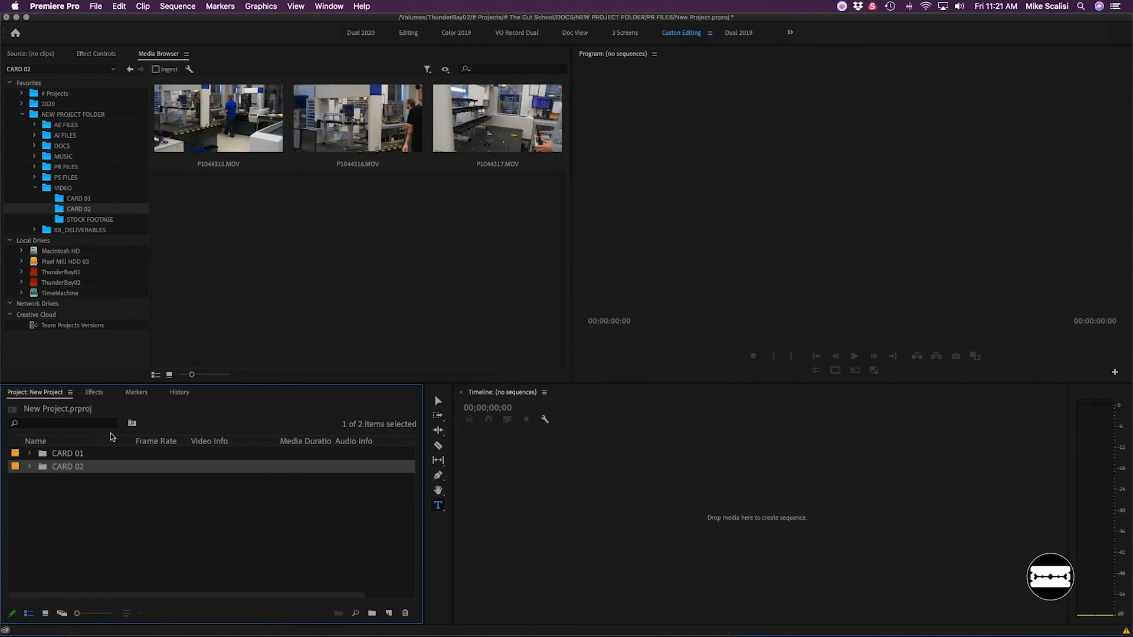
# Deselect the CARD 02 bin, import the STOCK FOOTAGE folder at the top level of the project and clear the selection.
pyautogui.click(94, 500)
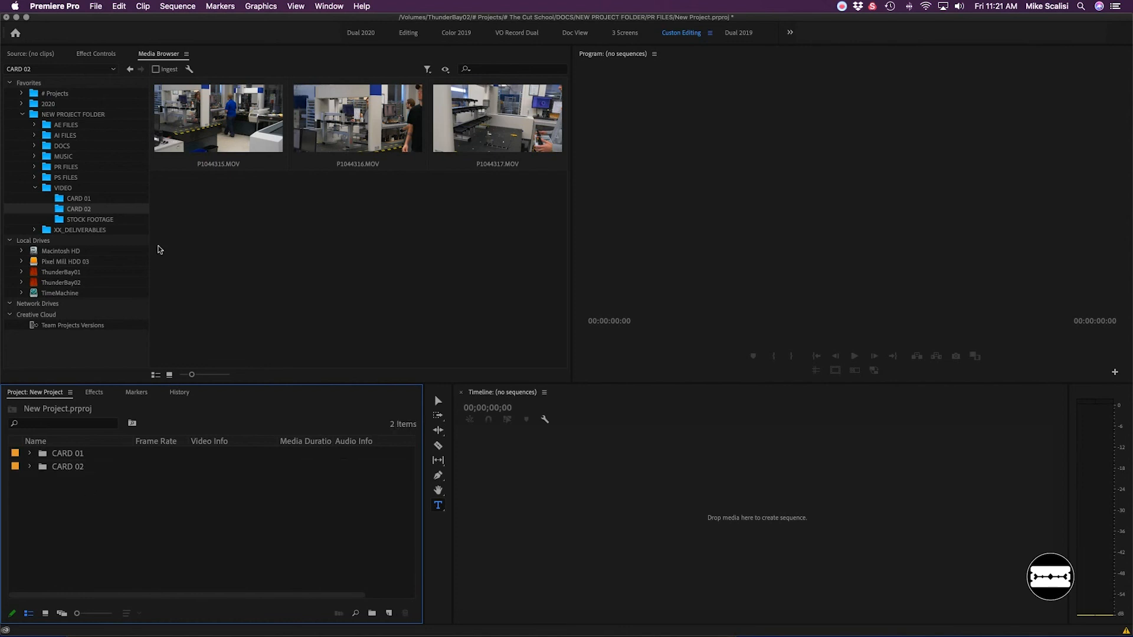
pyautogui.click(87, 221)
pyautogui.rightClick(87, 221)
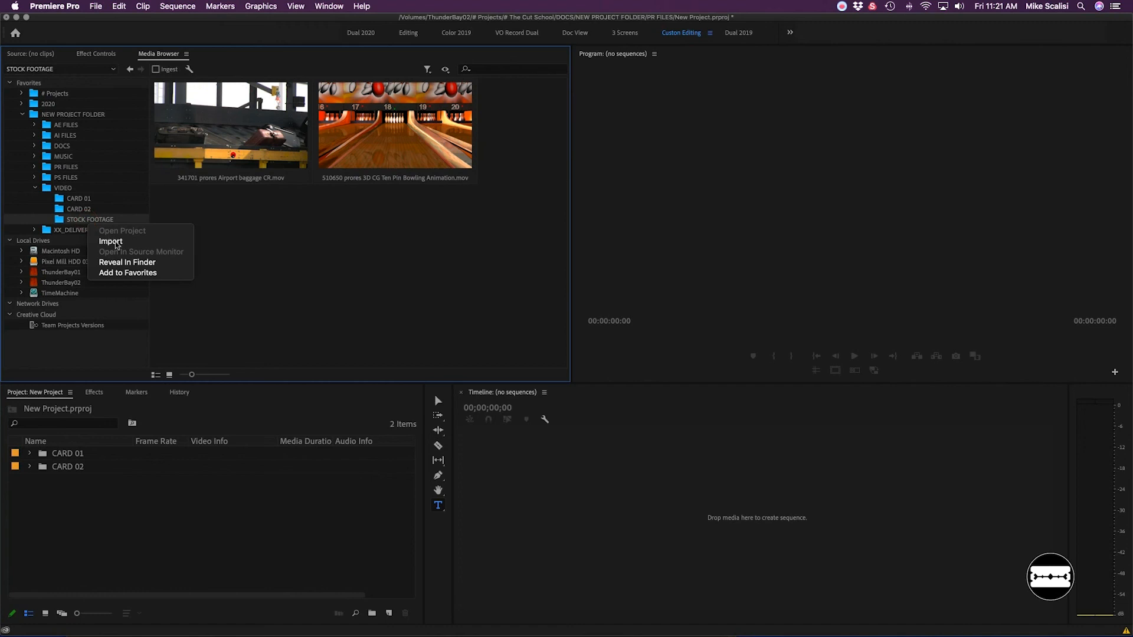
pyautogui.click(117, 243)
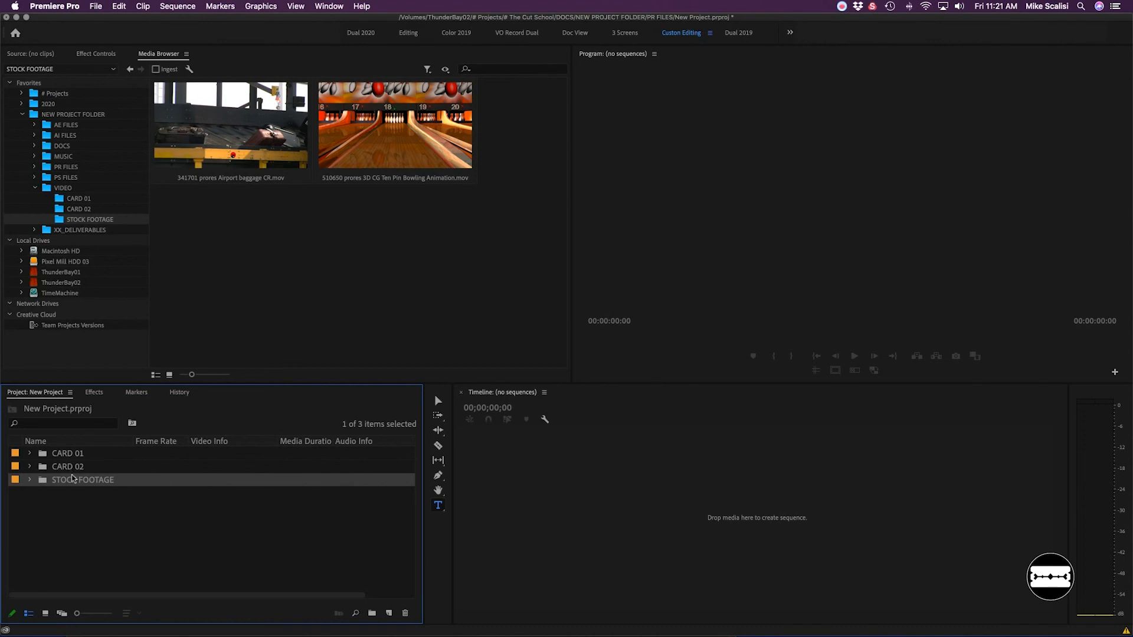
pyautogui.click(54, 515)
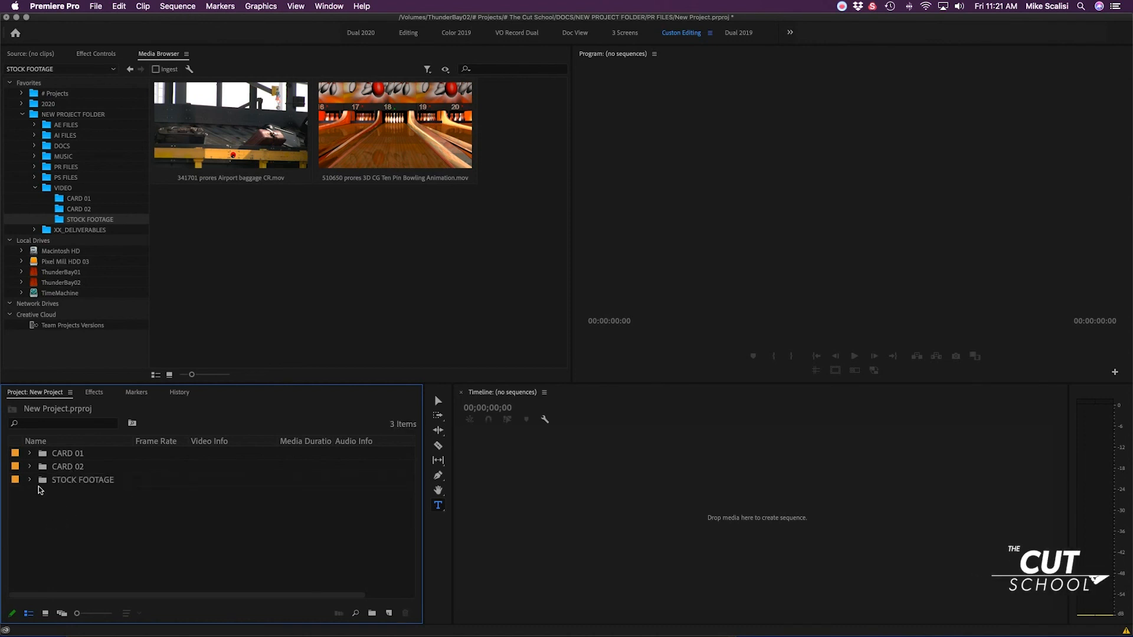
# Create a bin named MEDIA and move the CARD 01, CARD 02 and STOCK FOOTAGE bins into it.
pyautogui.rightClick(66, 511)
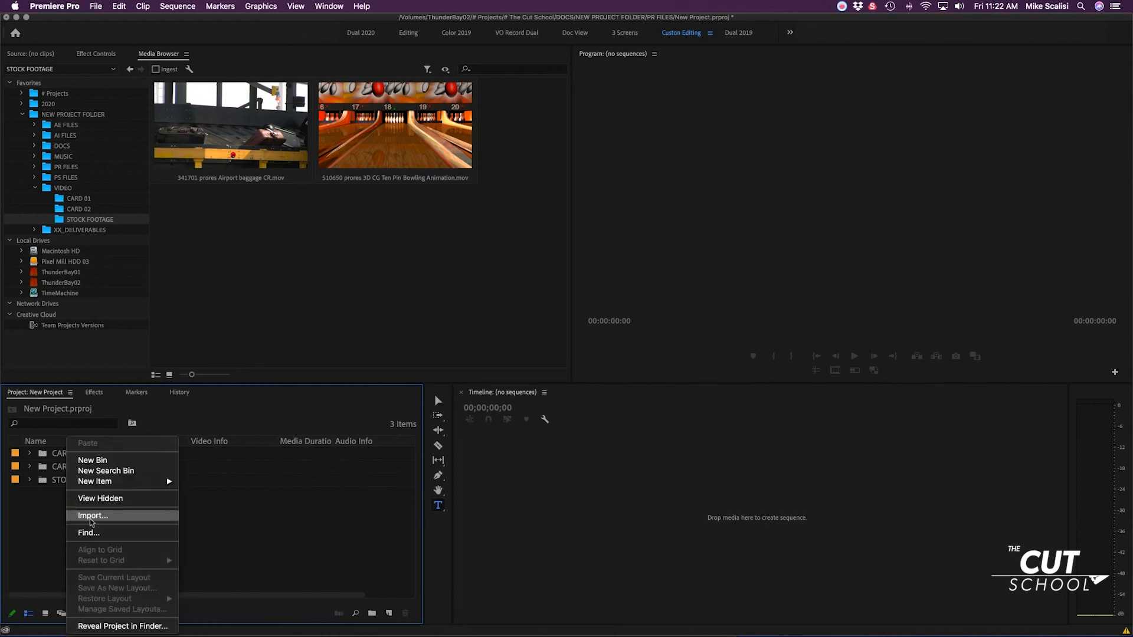
pyautogui.click(89, 460)
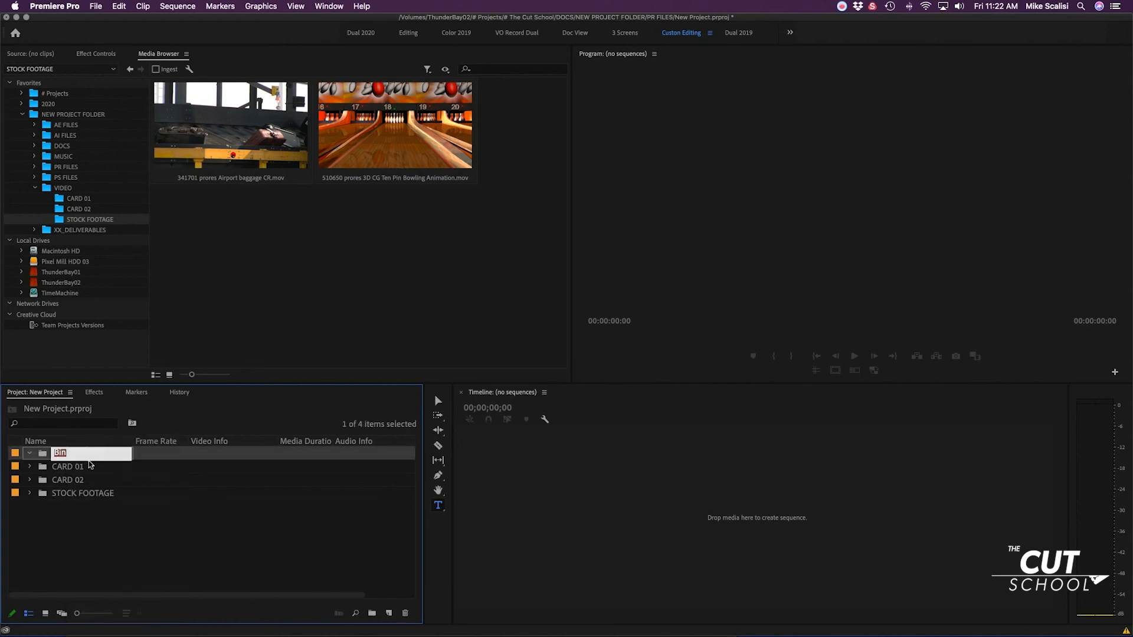
pyautogui.write('MEDIA')
pyautogui.press('Tab')
pyautogui.click(109, 512)
pyautogui.moveTo(79, 541); pyautogui.dragTo(63, 454)
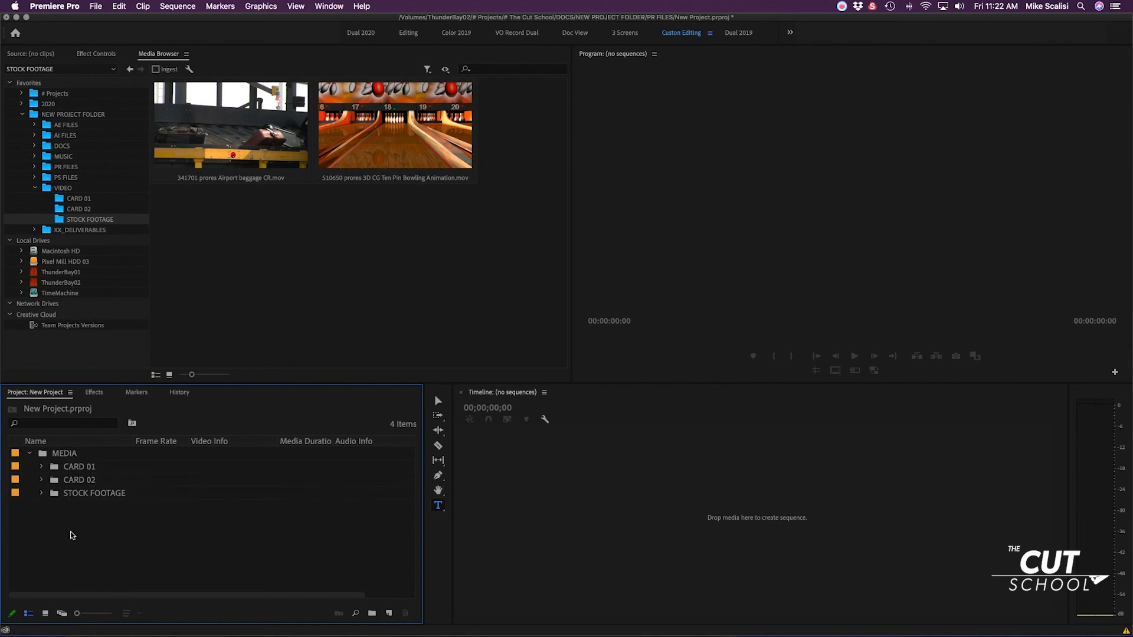
# Collapse and expand the MEDIA bin to check the bins nested inside it.
pyautogui.click(30, 453)
pyautogui.click(30, 453)
pyautogui.click(30, 453)
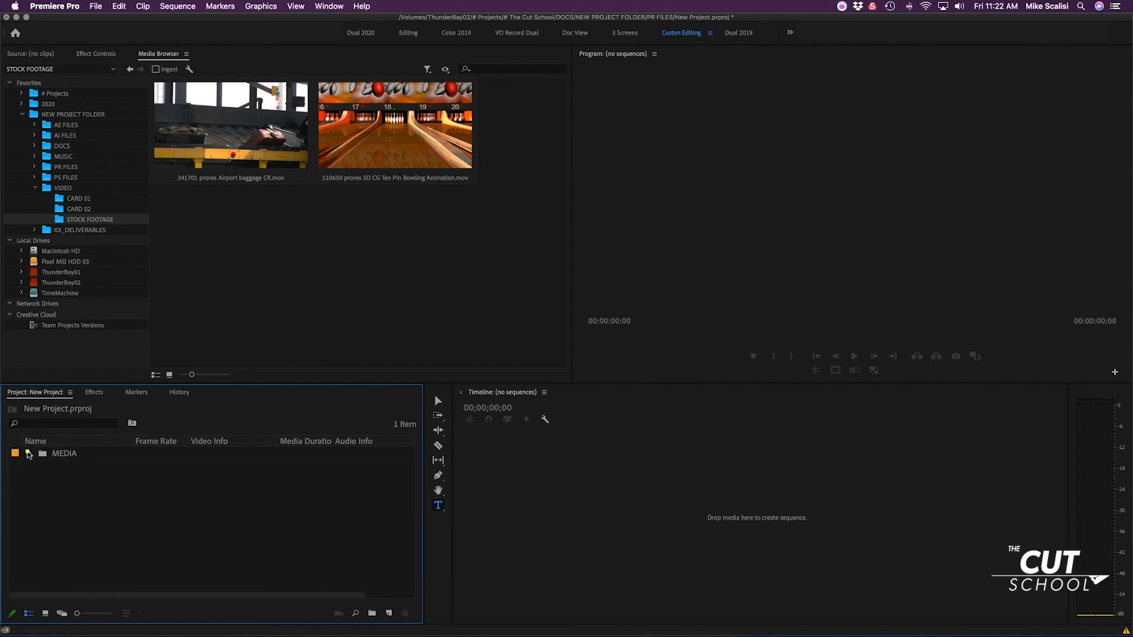
pyautogui.click(29, 453)
pyautogui.click(30, 453)
pyautogui.click(29, 453)
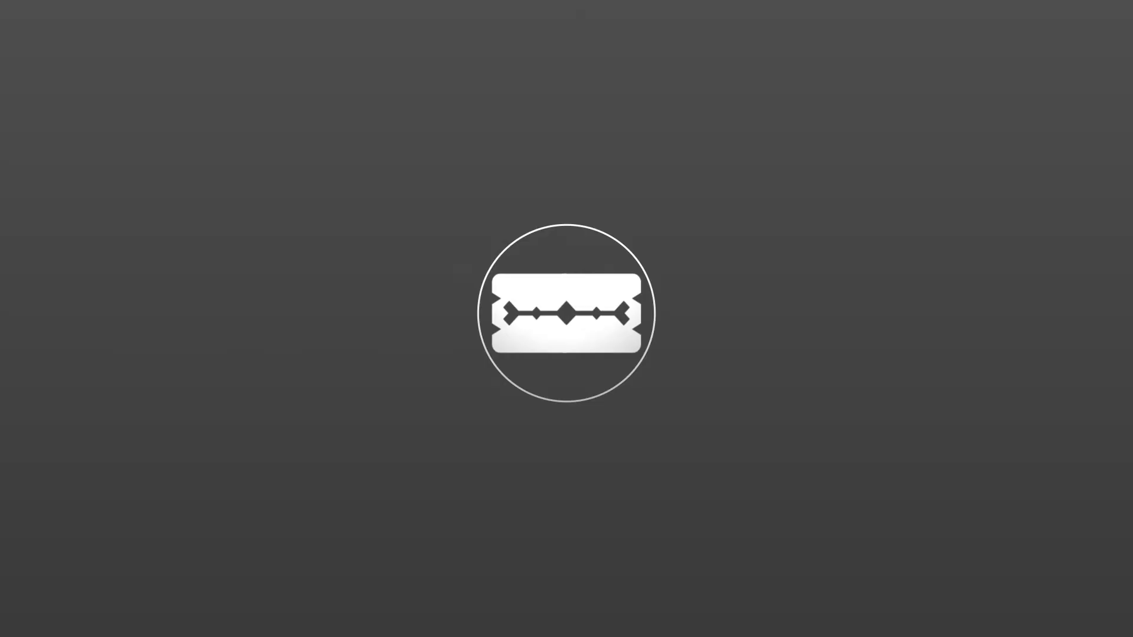